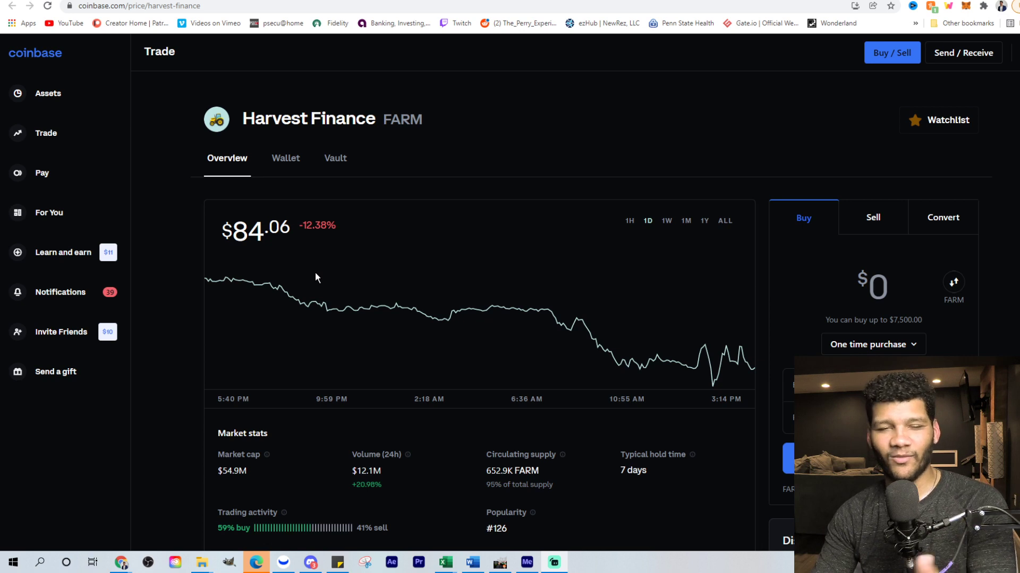
# Examine Harvest Finance's one-day price chart and market stats on Coinbase, and bring up the Coinbase Pro portfolio balances
pyautogui.moveTo(315, 272)
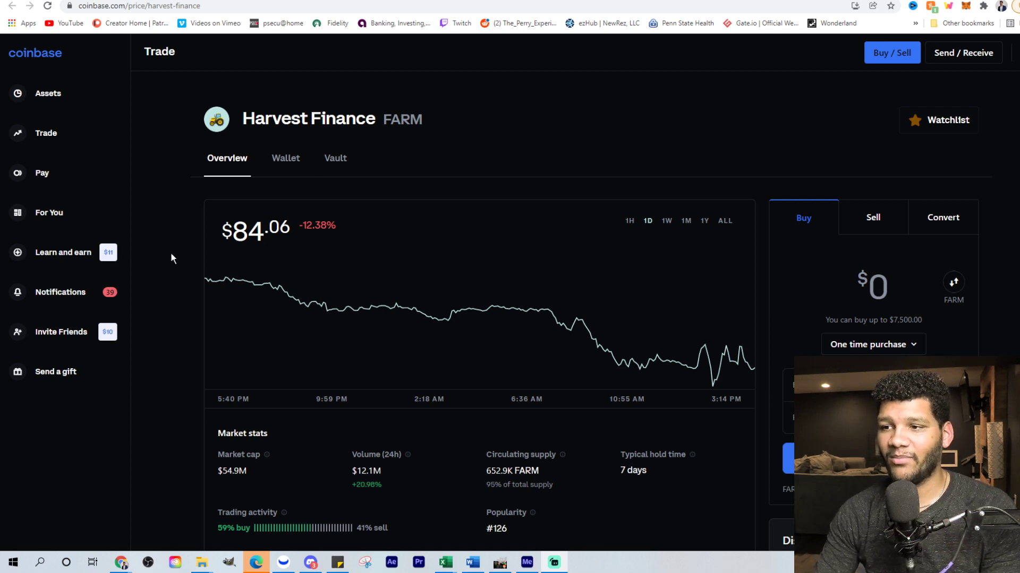
pyautogui.moveTo(269, 283)
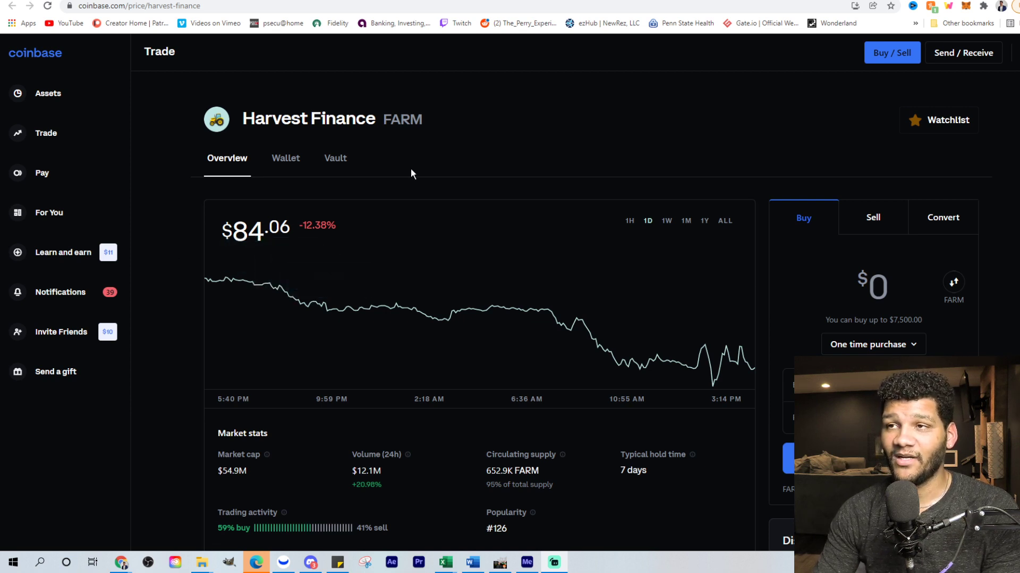
pyautogui.moveTo(257, 255)
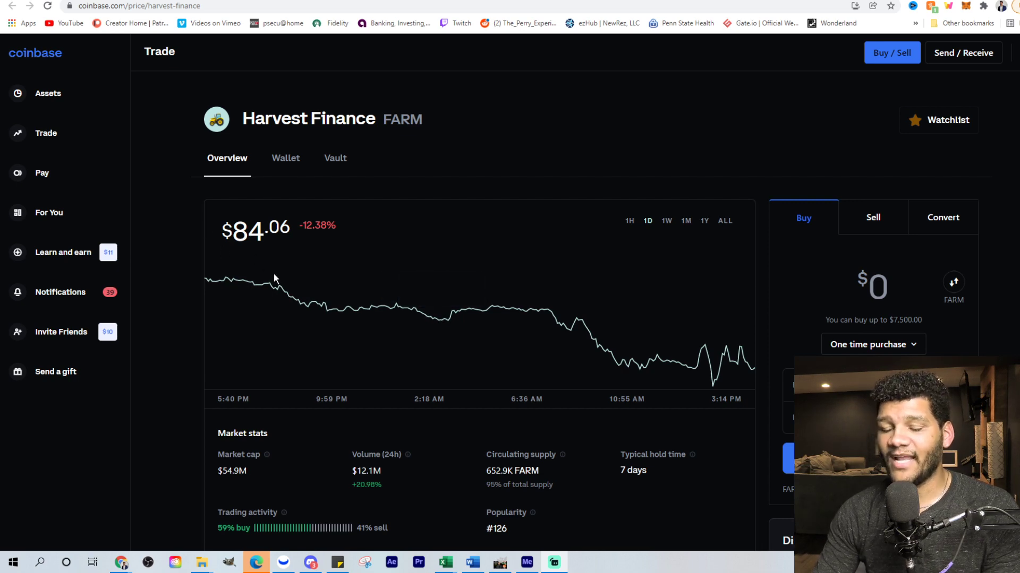
pyautogui.scroll(-3, 486, 396)
pyautogui.scroll(2, 457, 381)
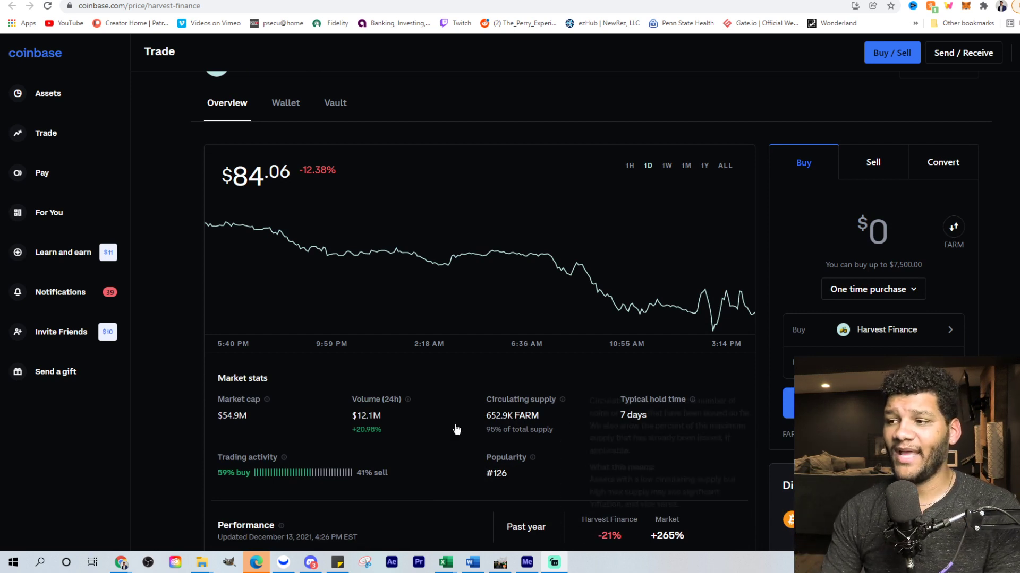
pyautogui.moveTo(485, 425)
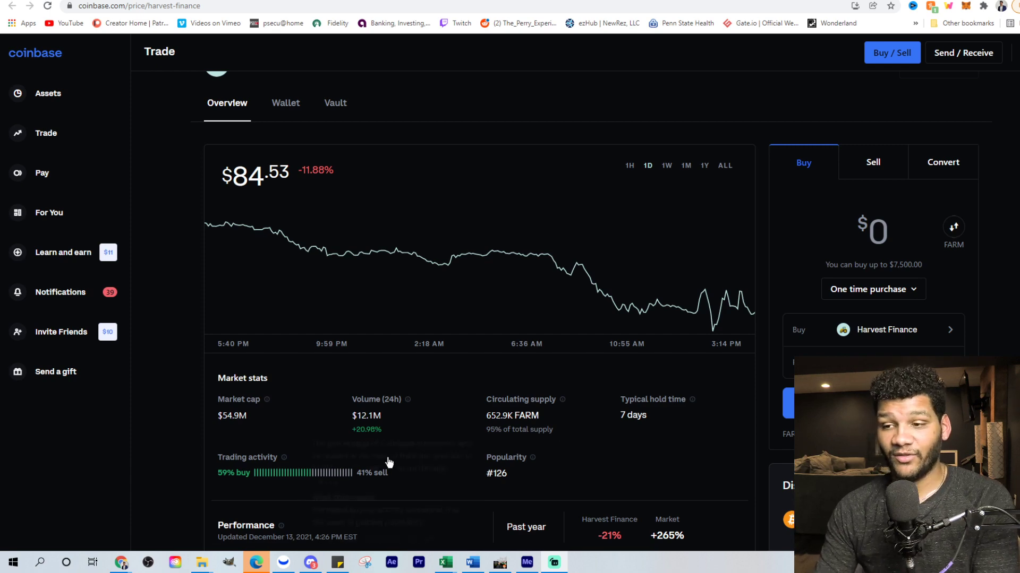
pyautogui.scroll(-2, 442, 449)
pyautogui.scroll(3, 439, 437)
pyautogui.scroll(1, 438, 436)
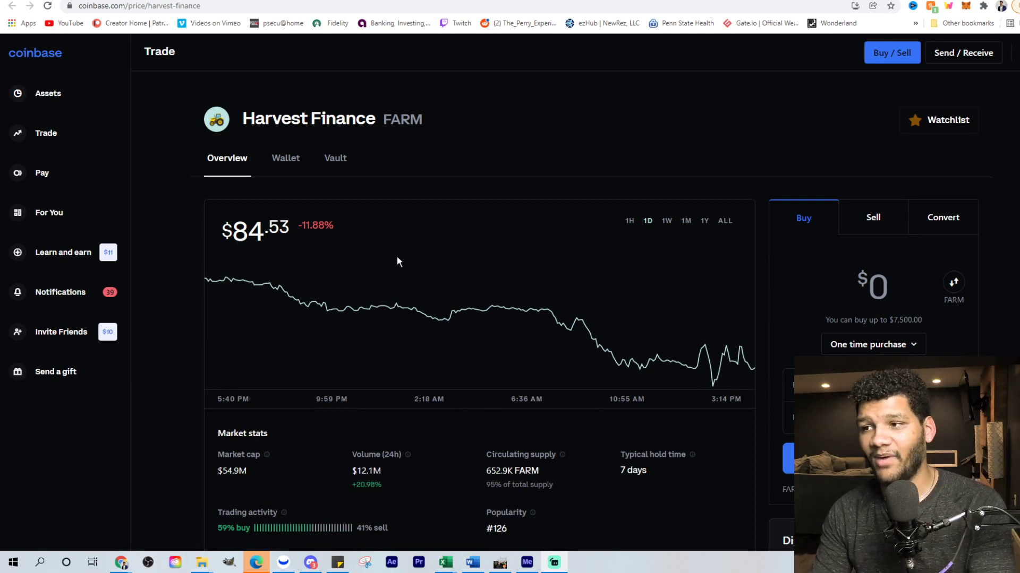
pyautogui.hotkey('ctrl', 'Tab')
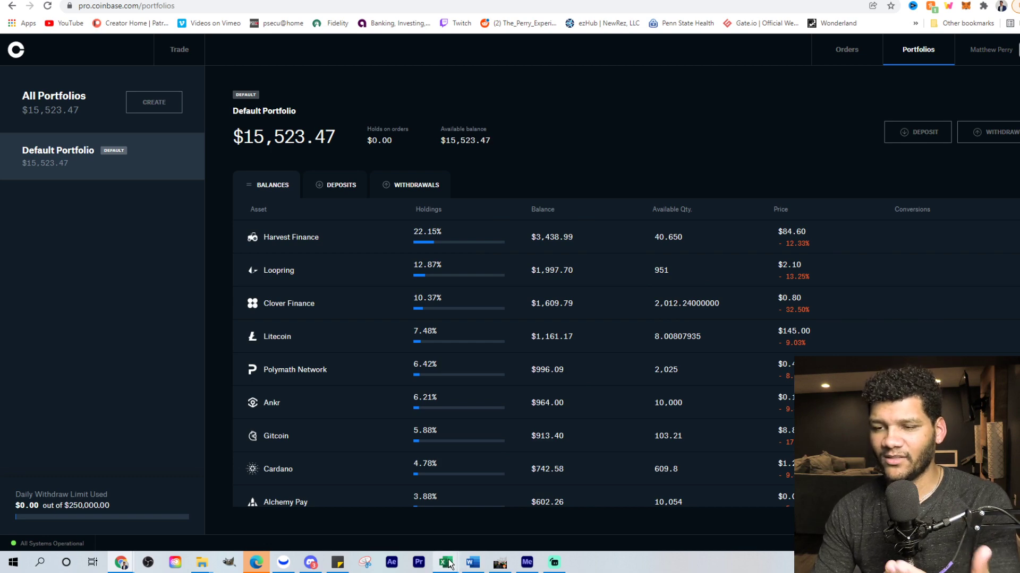
# Switch to the Excel workbook and set the first price in the Harvest Finance FARM table (C97) to 84
pyautogui.moveTo(449, 564)
pyautogui.click(425, 531)
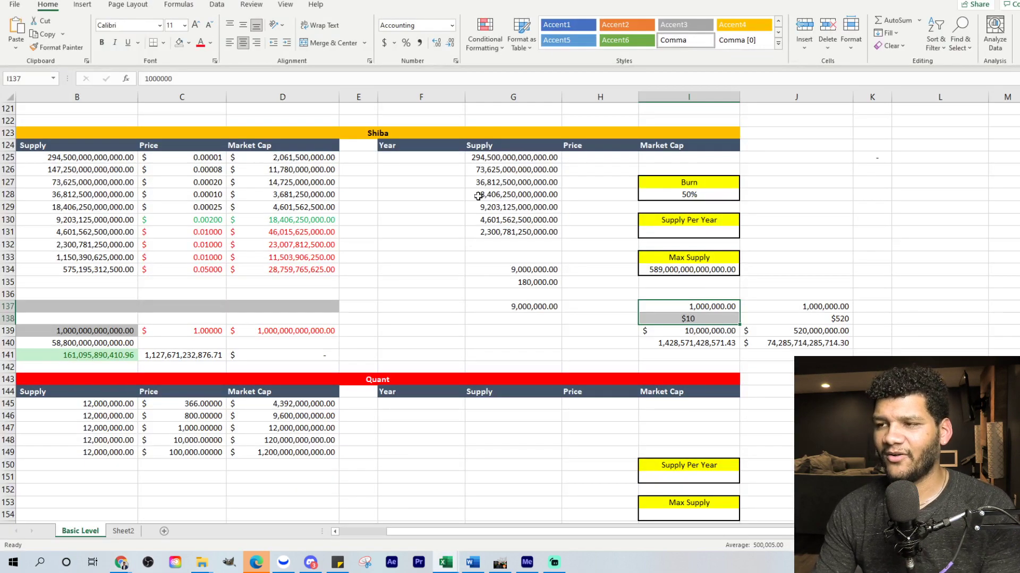
pyautogui.scroll(12, 387, 325)
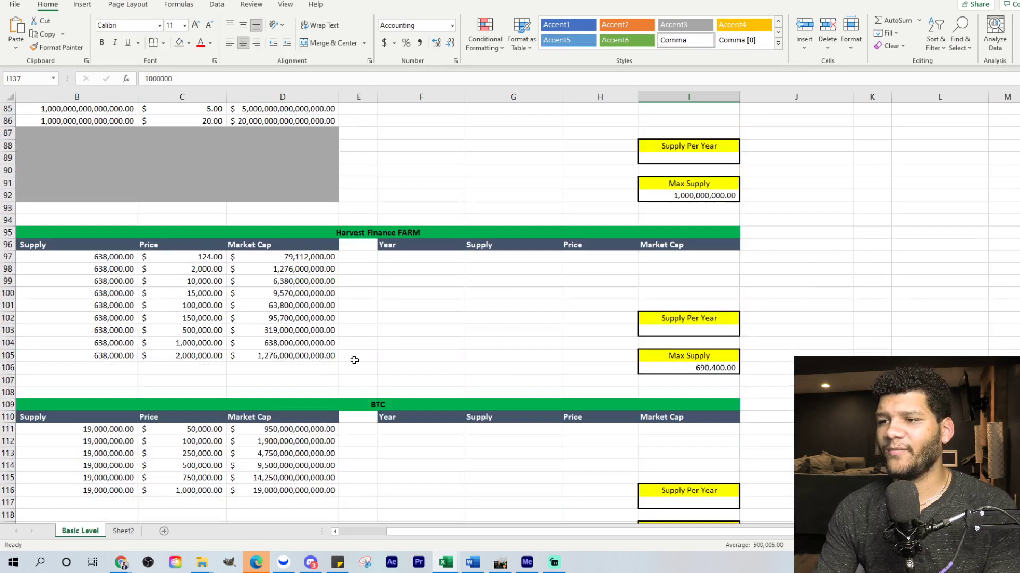
pyautogui.click(188, 255)
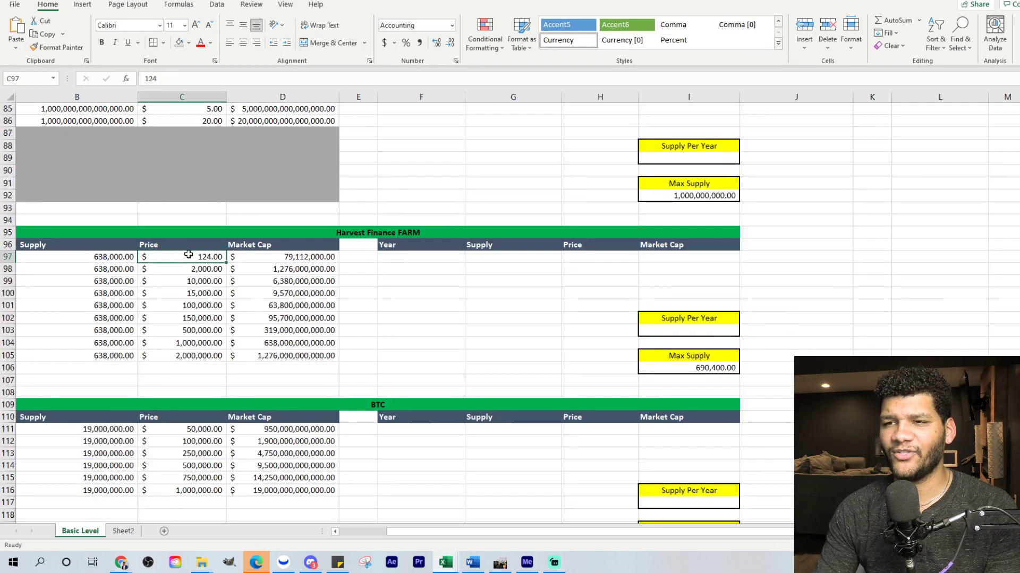
pyautogui.write('83')
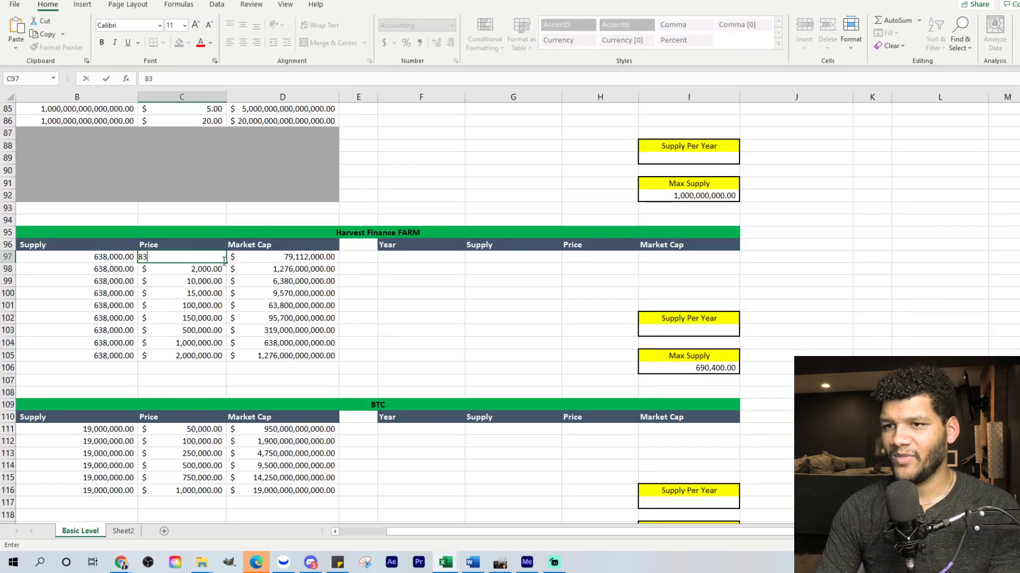
pyautogui.press('BackSpace')
pyautogui.write('4')
pyautogui.press('Return')
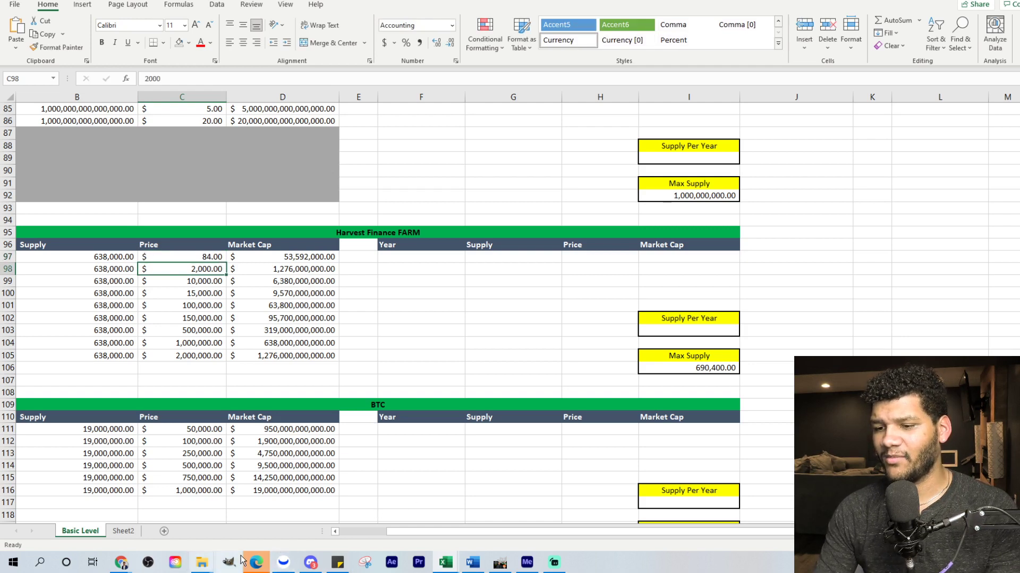
# Check FARM's circulating supply on its Coinbase page and enter 653,000 as the first supply value (B97) in the Excel FARM table
pyautogui.moveTo(121, 564)
pyautogui.click(88, 525)
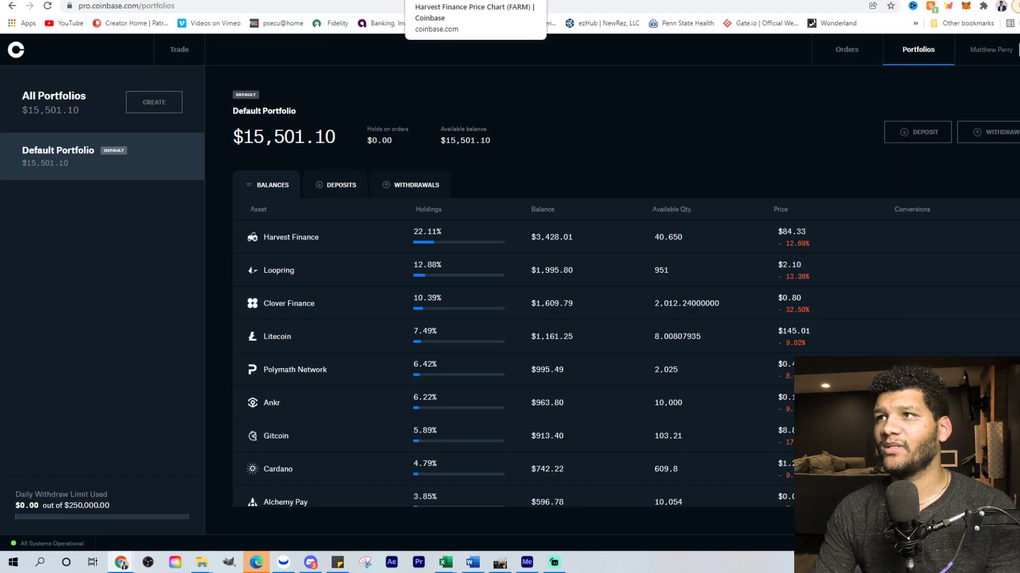
pyautogui.click(499, 2)
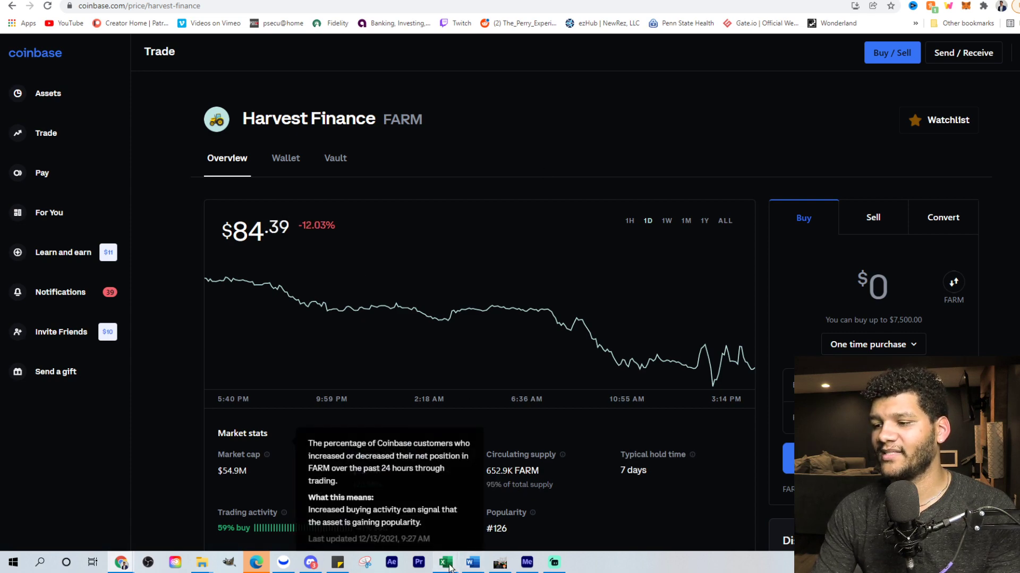
pyautogui.click(386, 510)
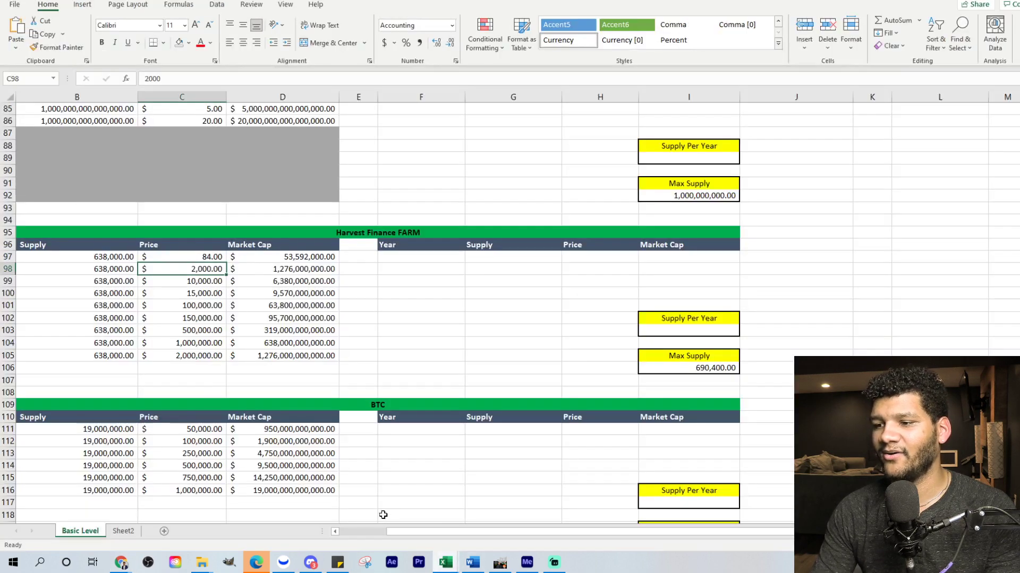
pyautogui.click(109, 257)
pyautogui.write('65')
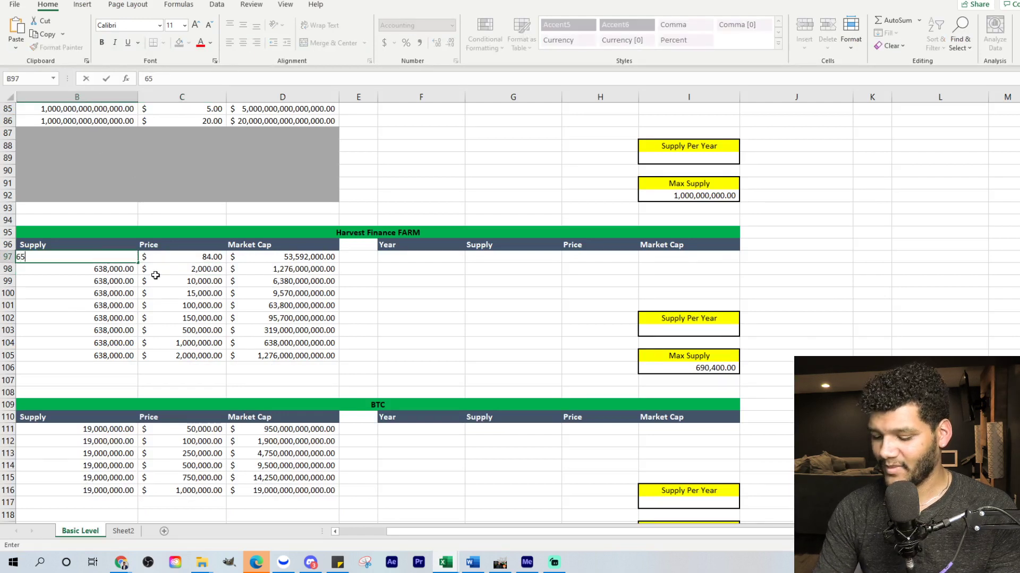
pyautogui.write('3,000')
pyautogui.press('Return')
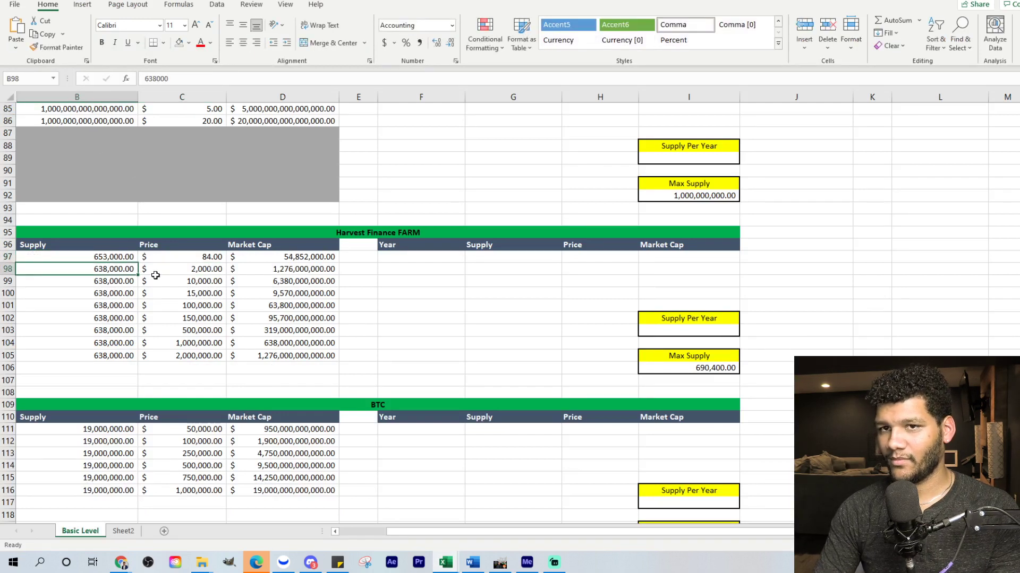
# Fill the 653,000 supply down through the remaining rows of the Harvest Finance FARM table, to B105
pyautogui.moveTo(118, 257); pyautogui.dragTo(124, 355)
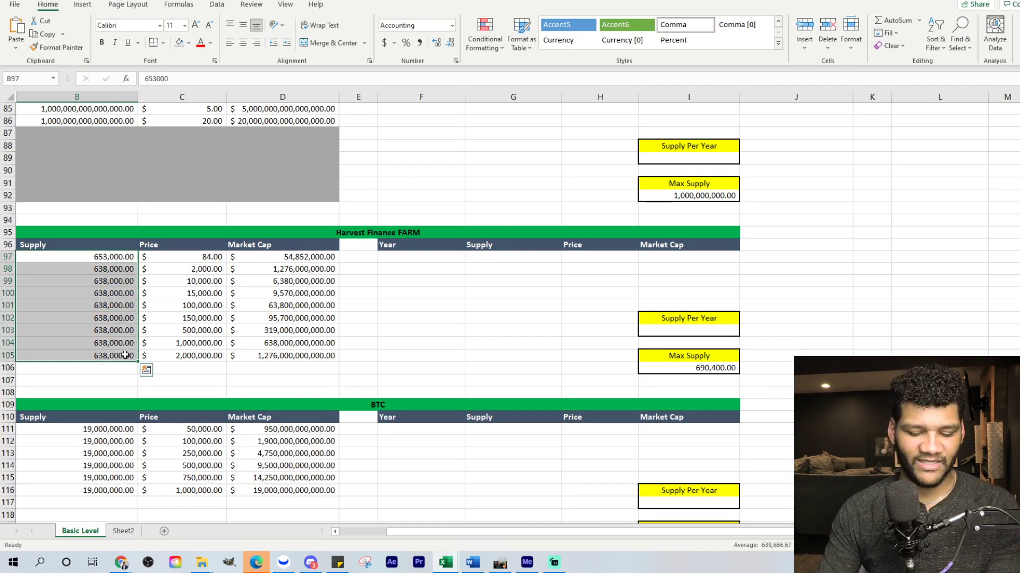
pyautogui.hotkey('ctrl', 'd')
pyautogui.click(215, 330)
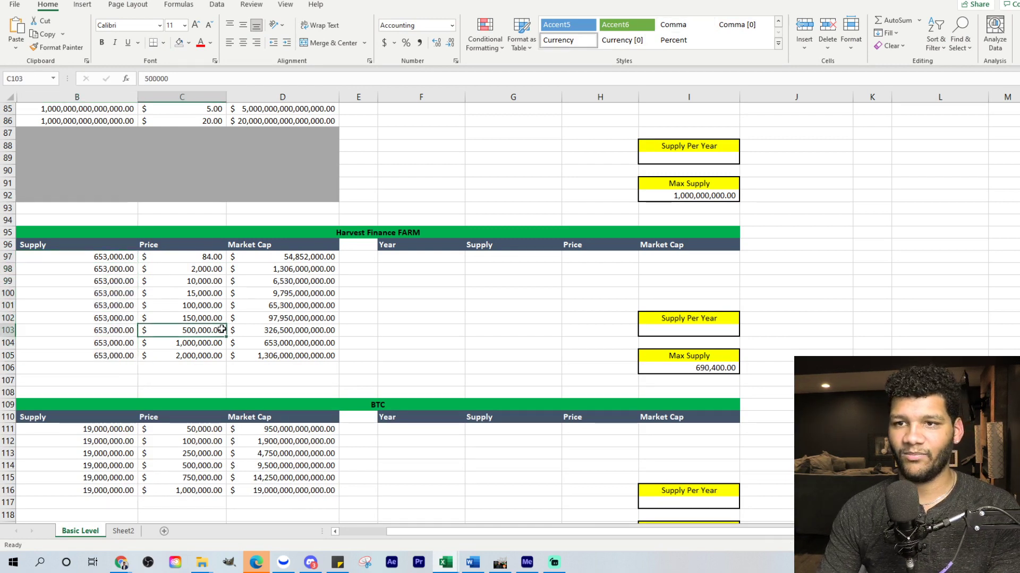
# Review the FARM market cap projections row by row for the prices from 84 to 15,000
pyautogui.click(203, 257)
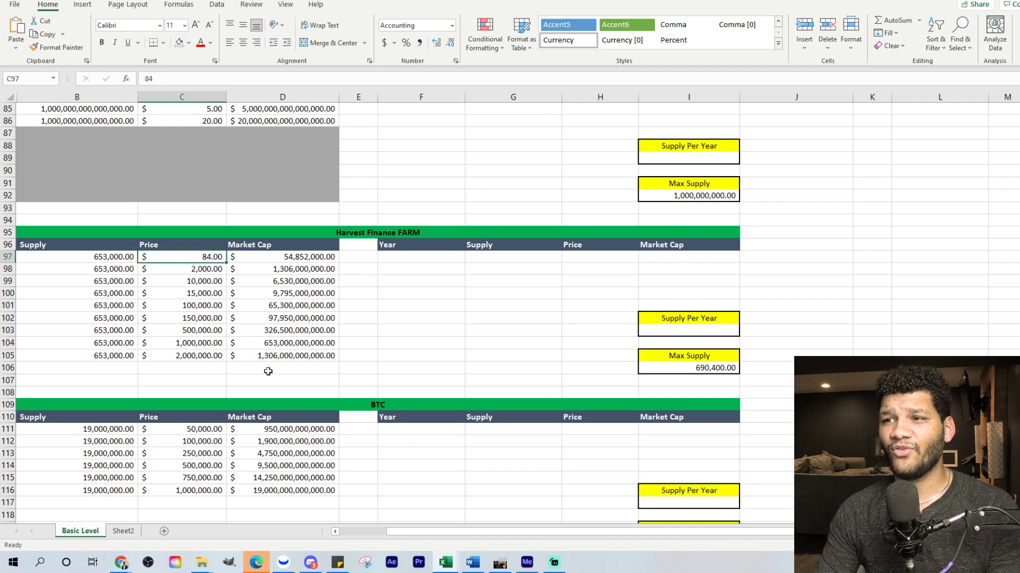
pyautogui.click(190, 272)
pyautogui.moveTo(116, 270); pyautogui.dragTo(294, 270)
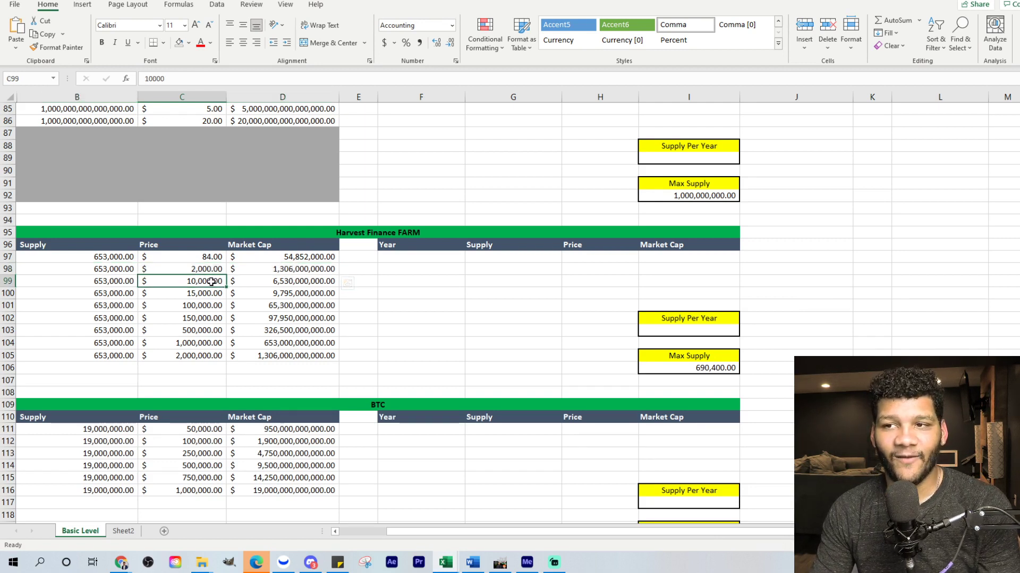
pyautogui.moveTo(112, 283); pyautogui.dragTo(261, 271)
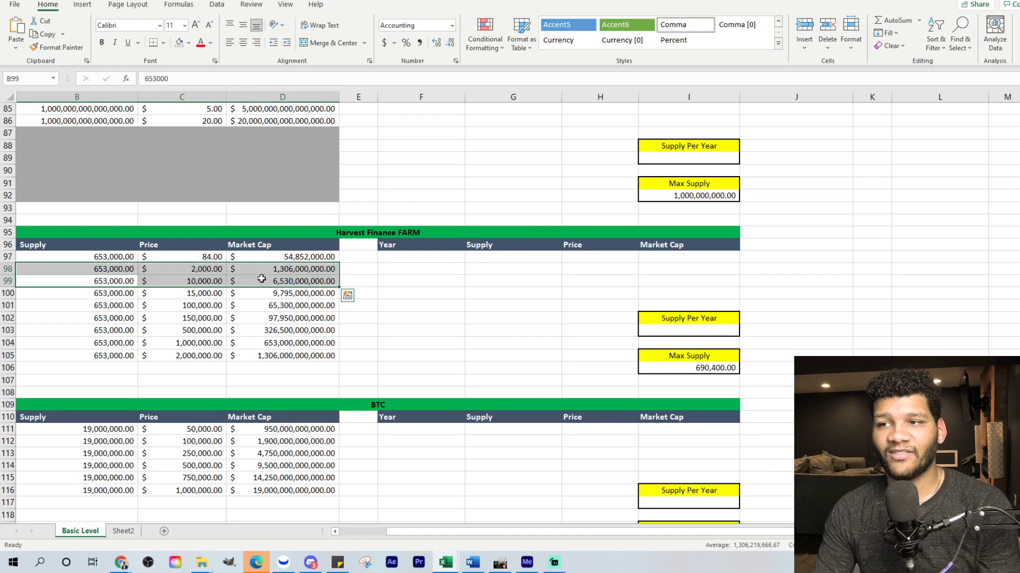
pyautogui.click(263, 279)
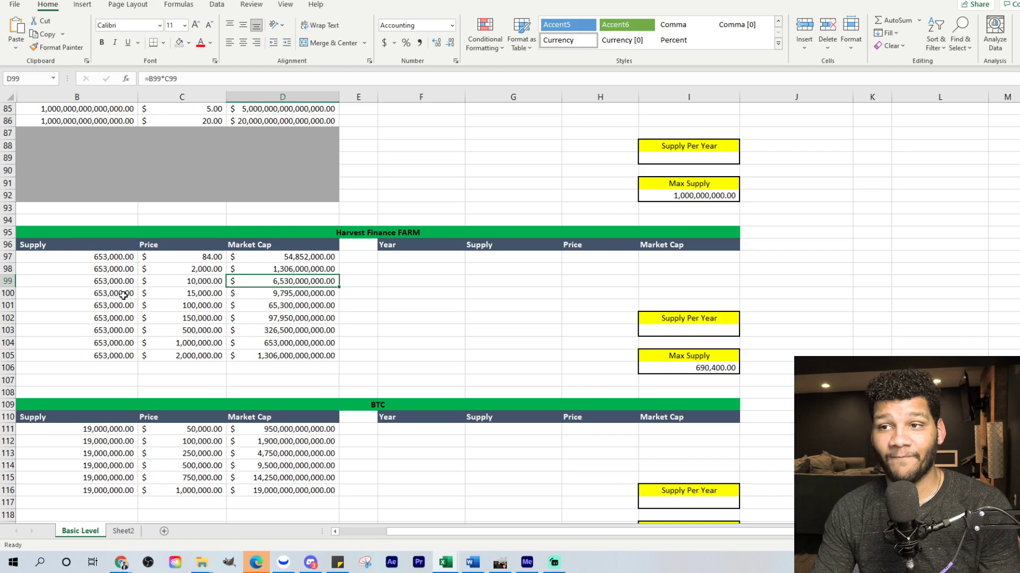
pyautogui.moveTo(123, 295); pyautogui.dragTo(280, 295)
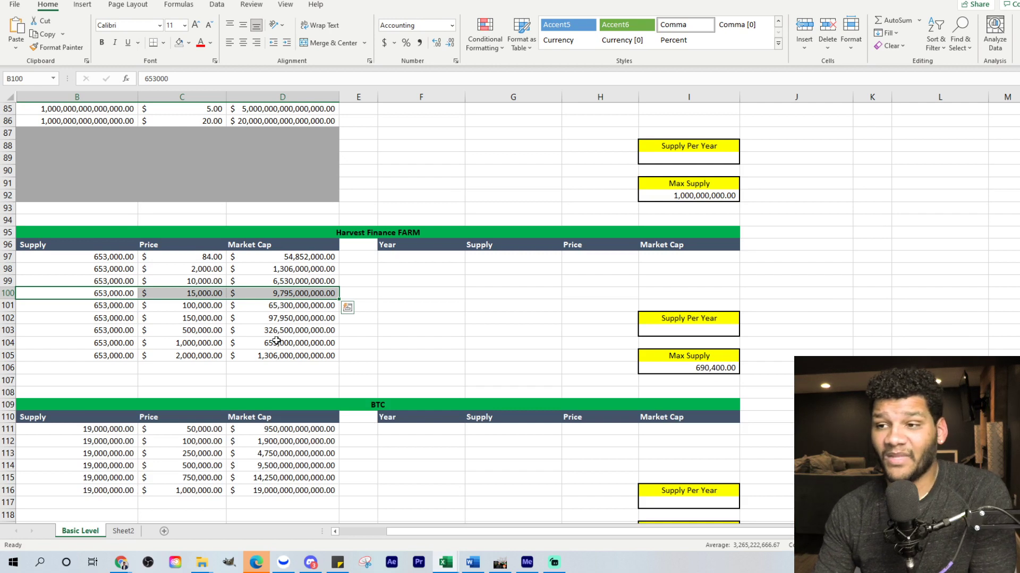
pyautogui.click(201, 258)
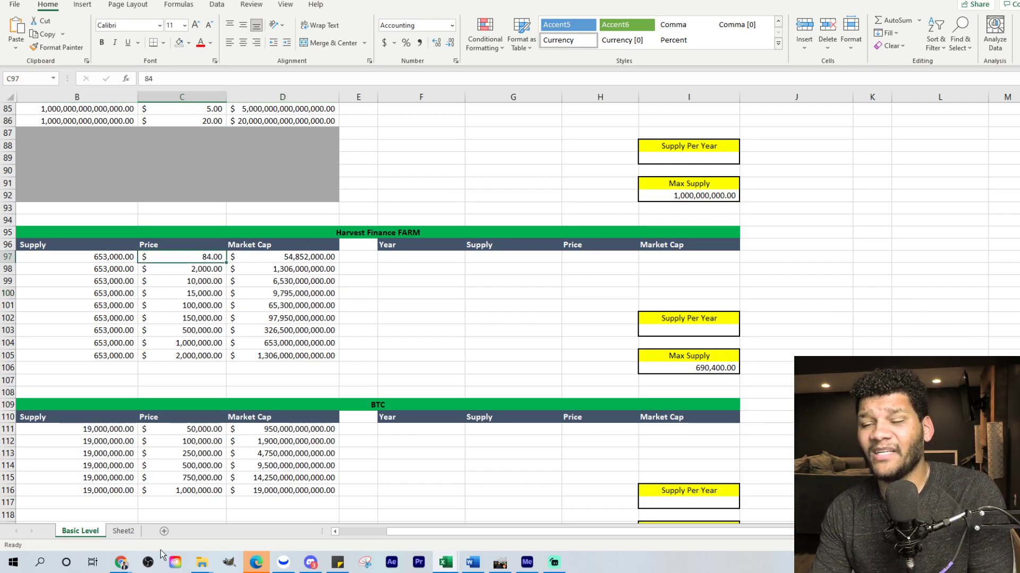
# Switch to the Harvest Finance page on Coinbase and compare its one-year and all-time price charts, ending on the one-year view
pyautogui.moveTo(122, 564)
pyautogui.click(88, 527)
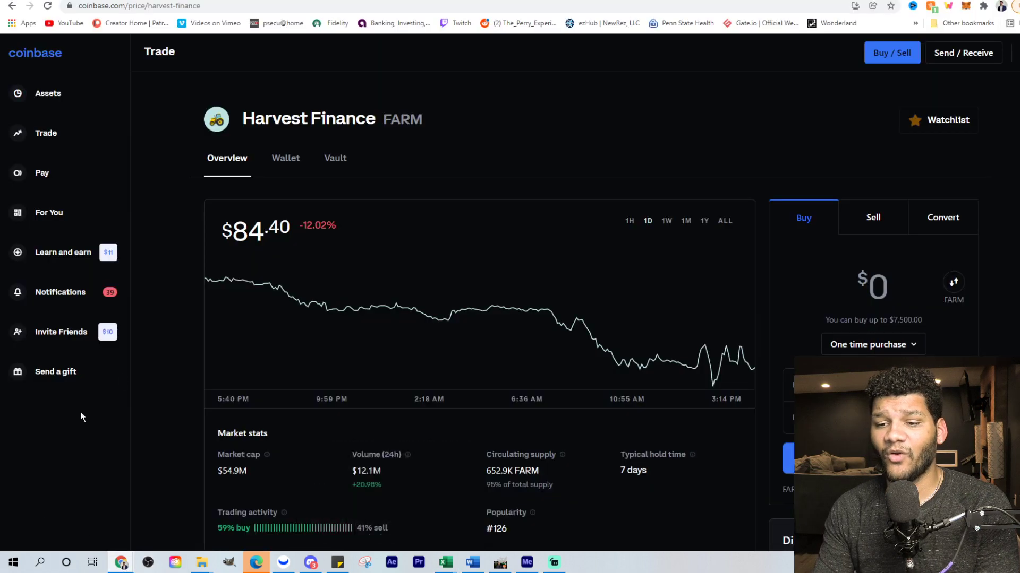
pyautogui.click(703, 222)
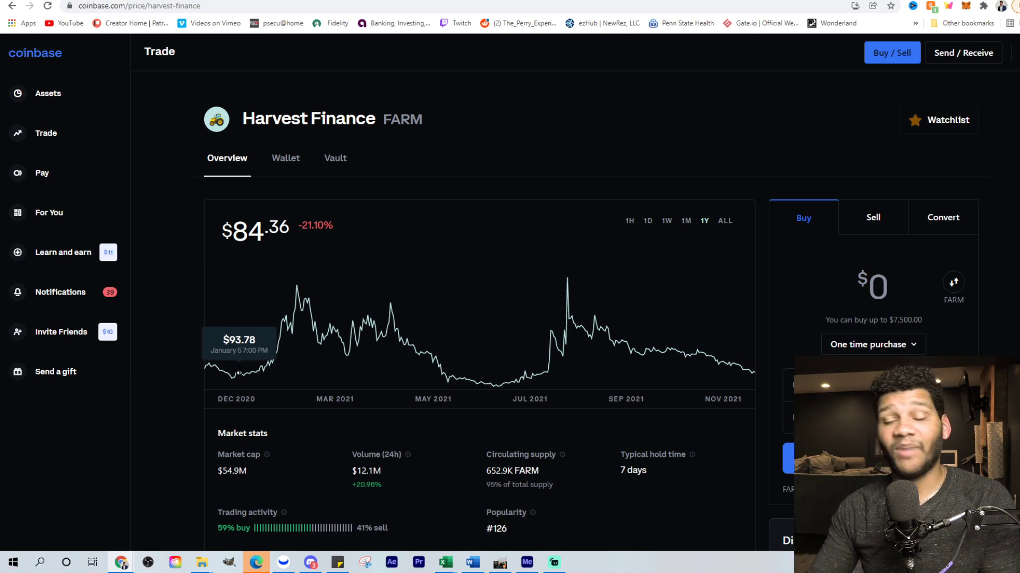
pyautogui.click(725, 221)
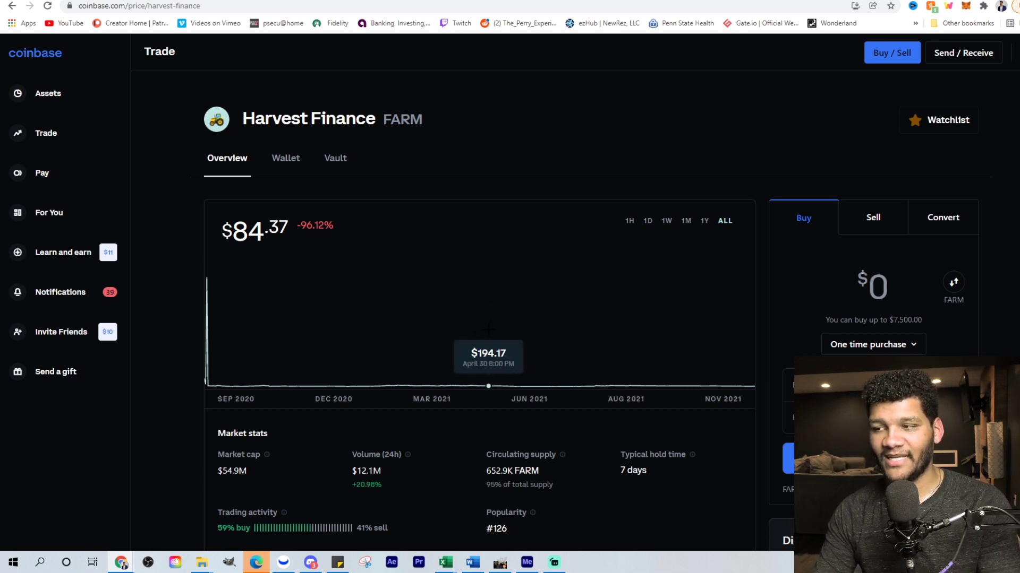
pyautogui.click(706, 221)
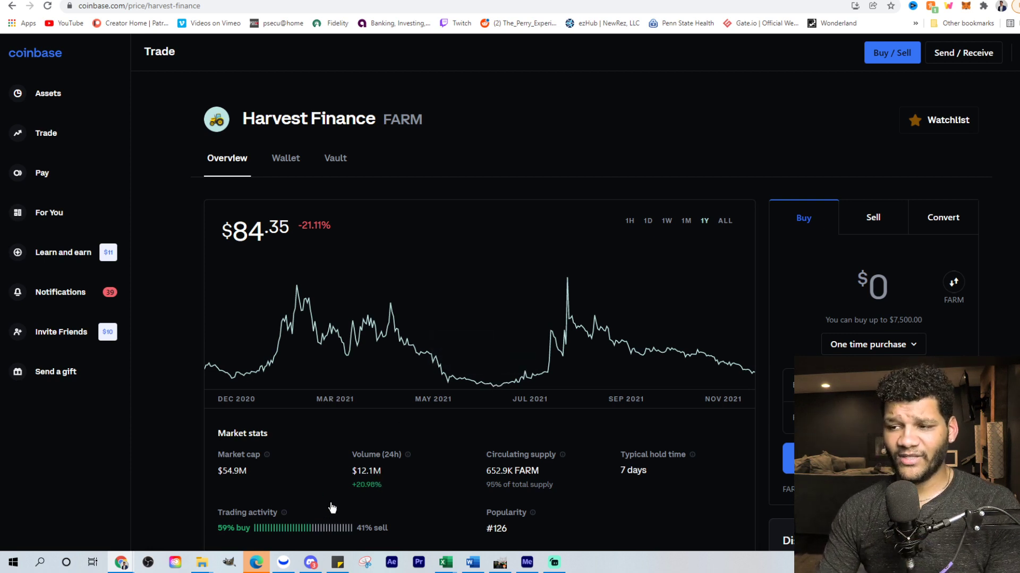
pyautogui.moveTo(366, 498)
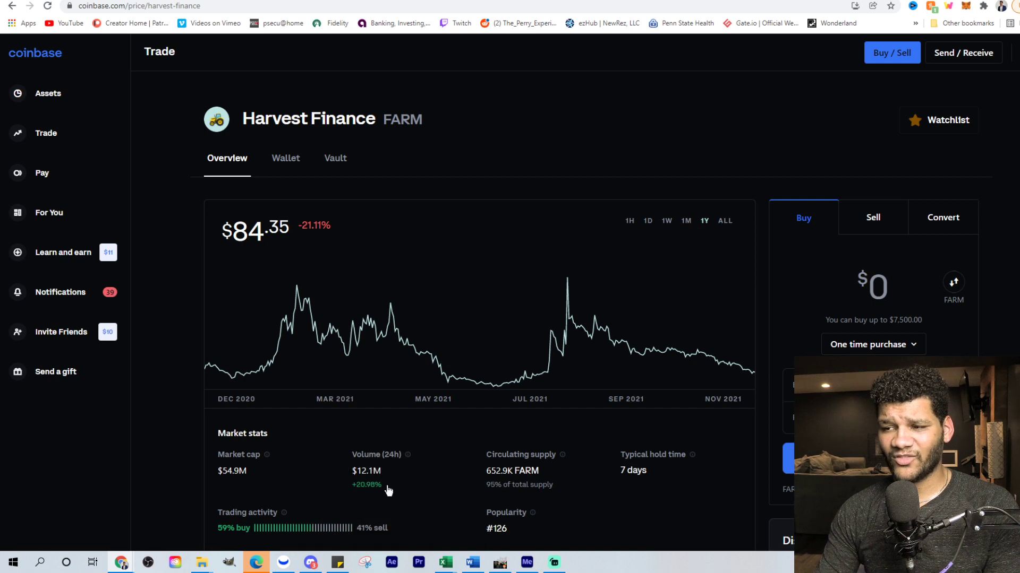